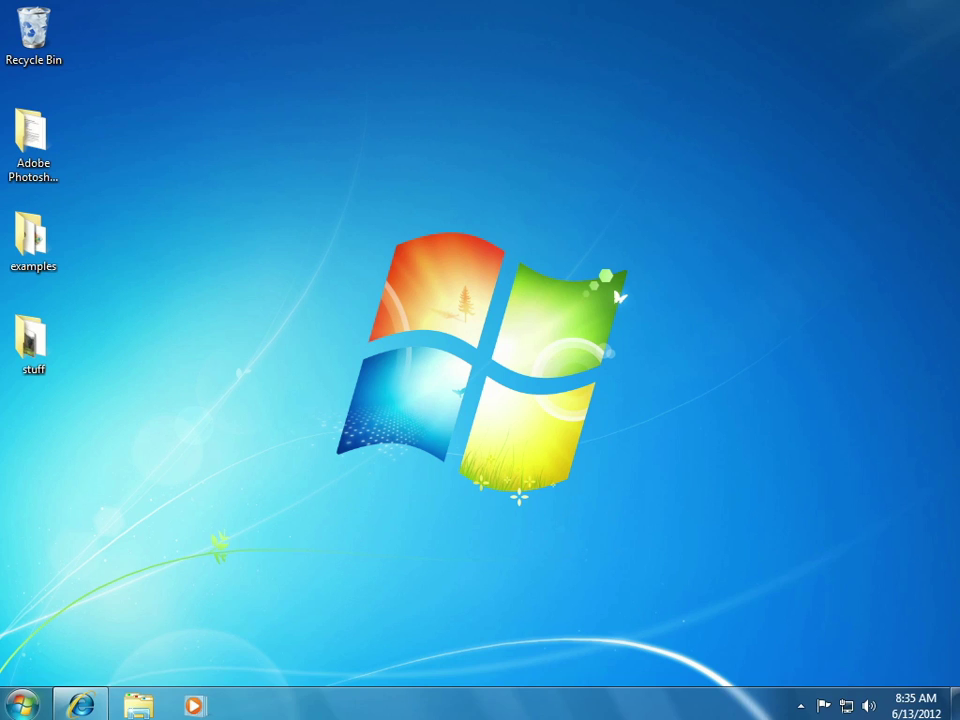
- Look through the Start menu's All Programs list, expand the EPSON Projector folder, then close the menu
{"action": "left_click", "coordinate": [22, 706]}
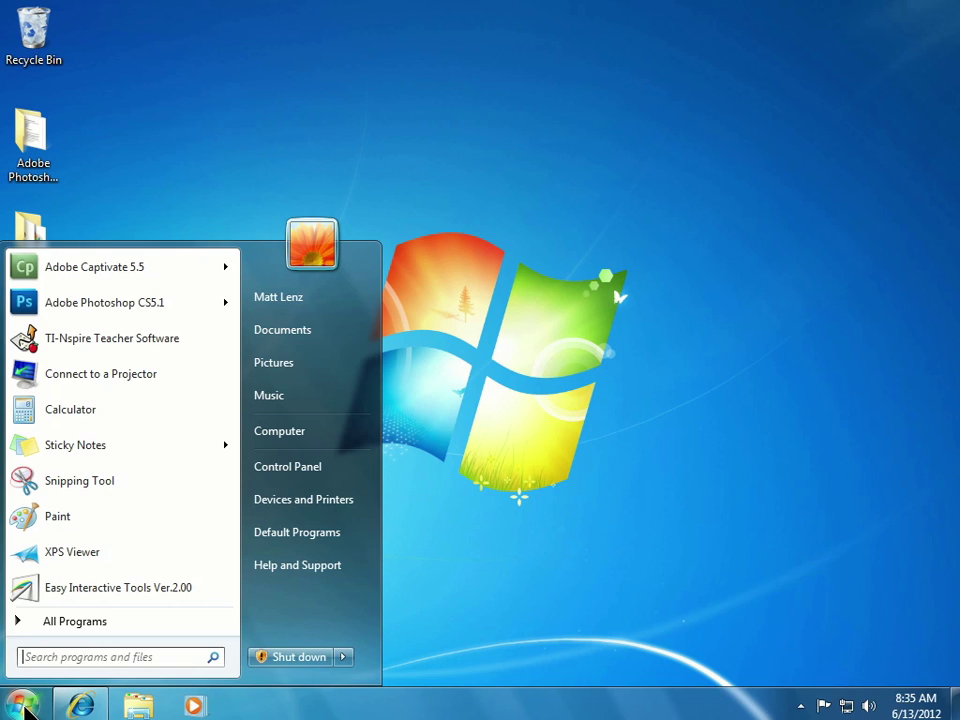
{"action": "left_click", "coordinate": [91, 628]}
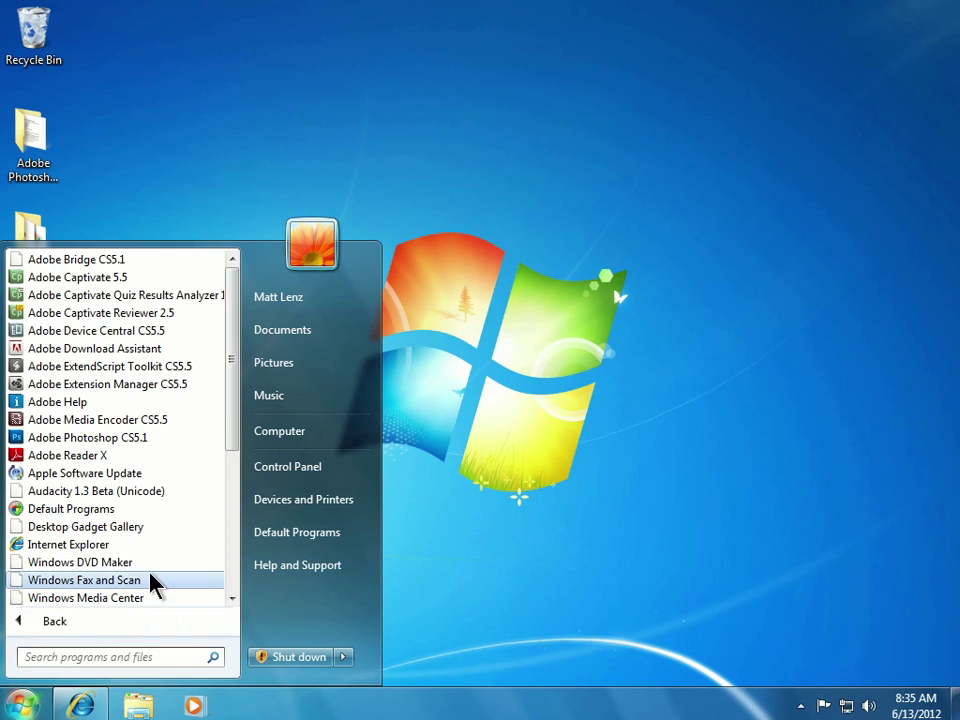
{"action": "left_click_drag", "start_coordinate": [231, 442], "coordinate": [111, 527]}
{"action": "left_click", "coordinate": [104, 530]}
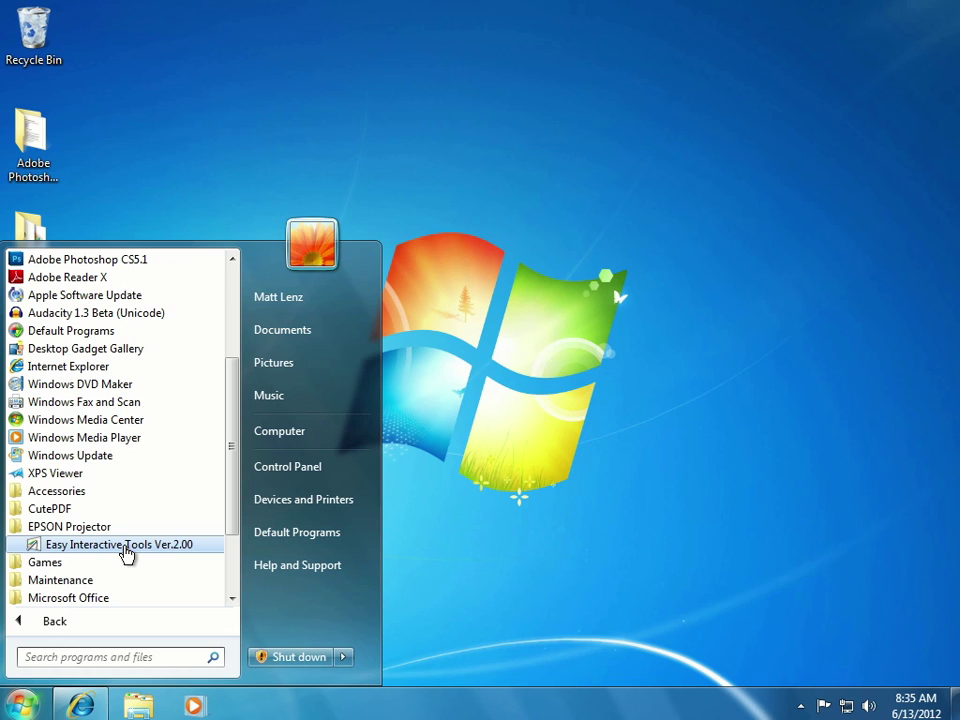
{"action": "left_click", "coordinate": [450, 628]}
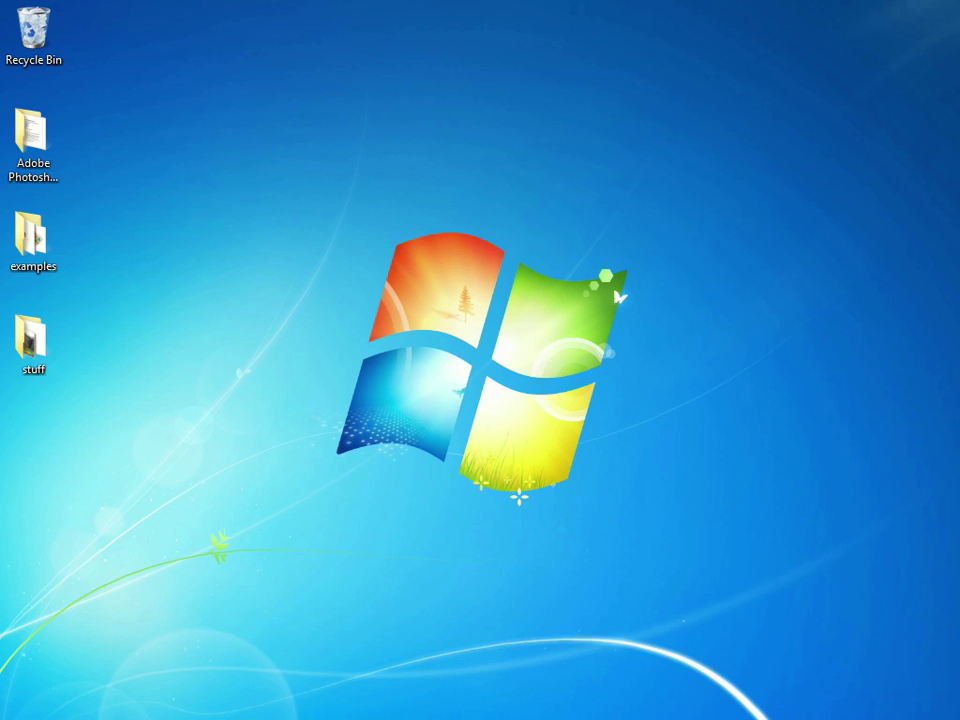
- In Internet Explorer, go to the BrightLink 435Wi support page's Drivers & Downloads and scroll the list
{"action": "left_click", "coordinate": [81, 705]}
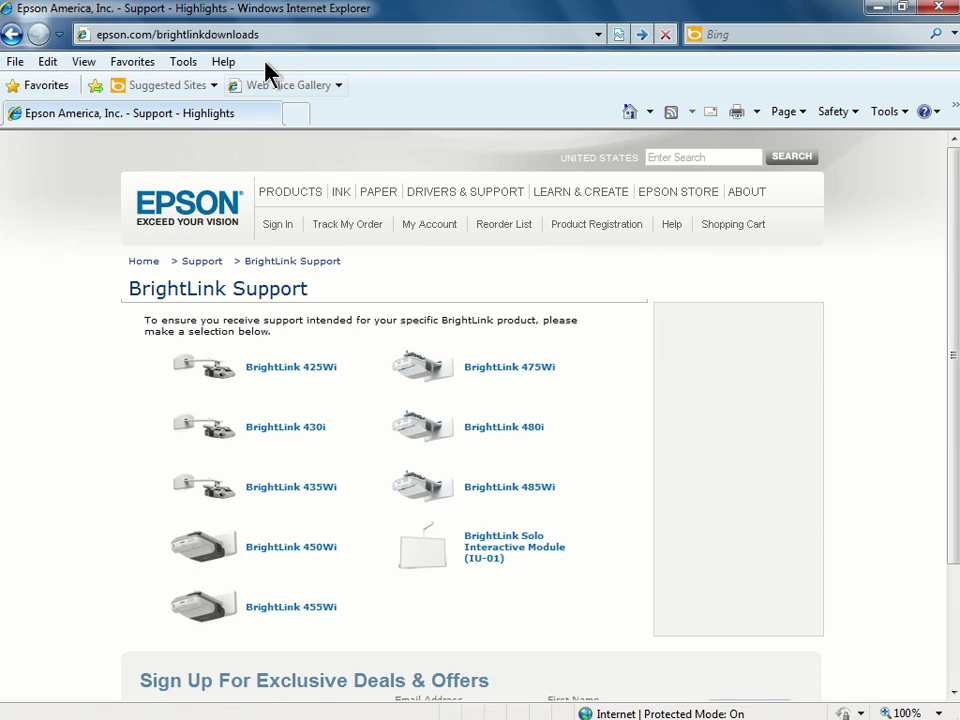
{"action": "left_click", "coordinate": [255, 34]}
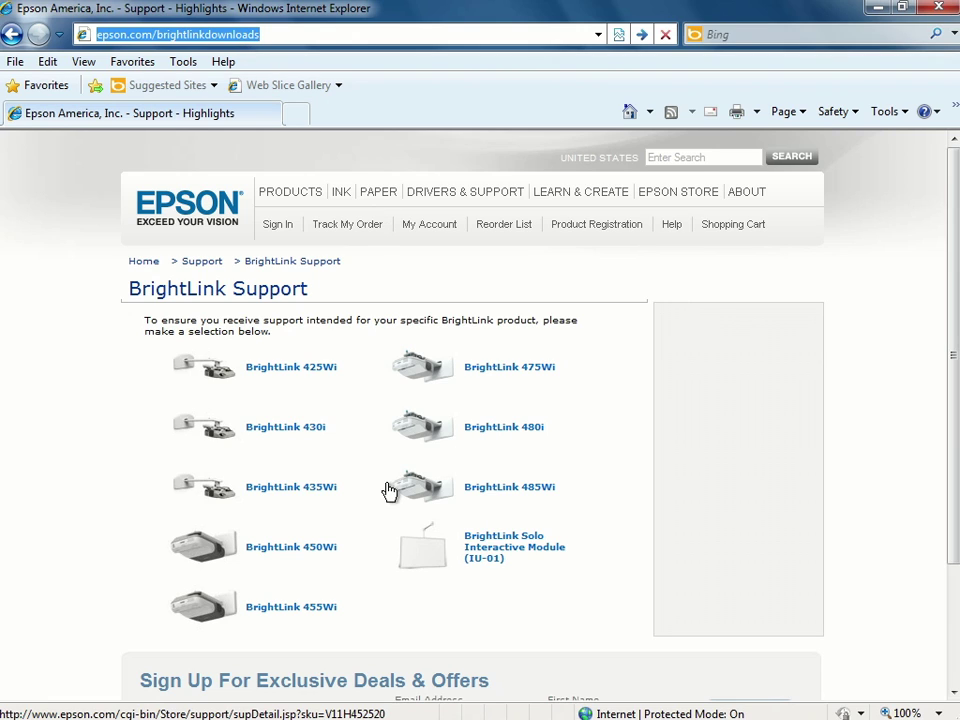
{"action": "left_click", "coordinate": [313, 492]}
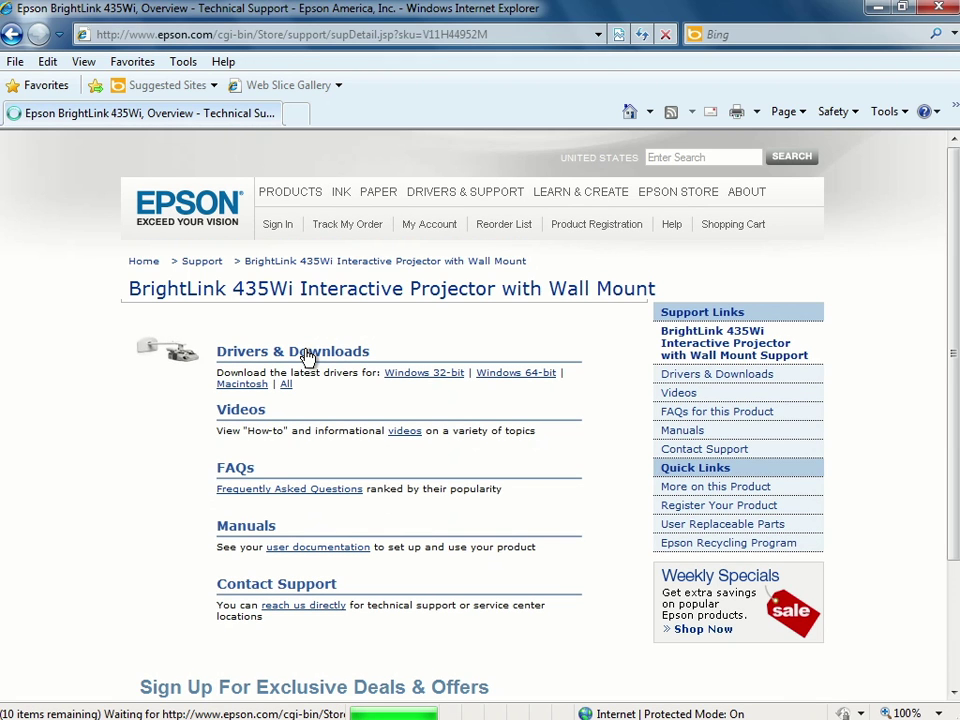
{"action": "left_click", "coordinate": [307, 356]}
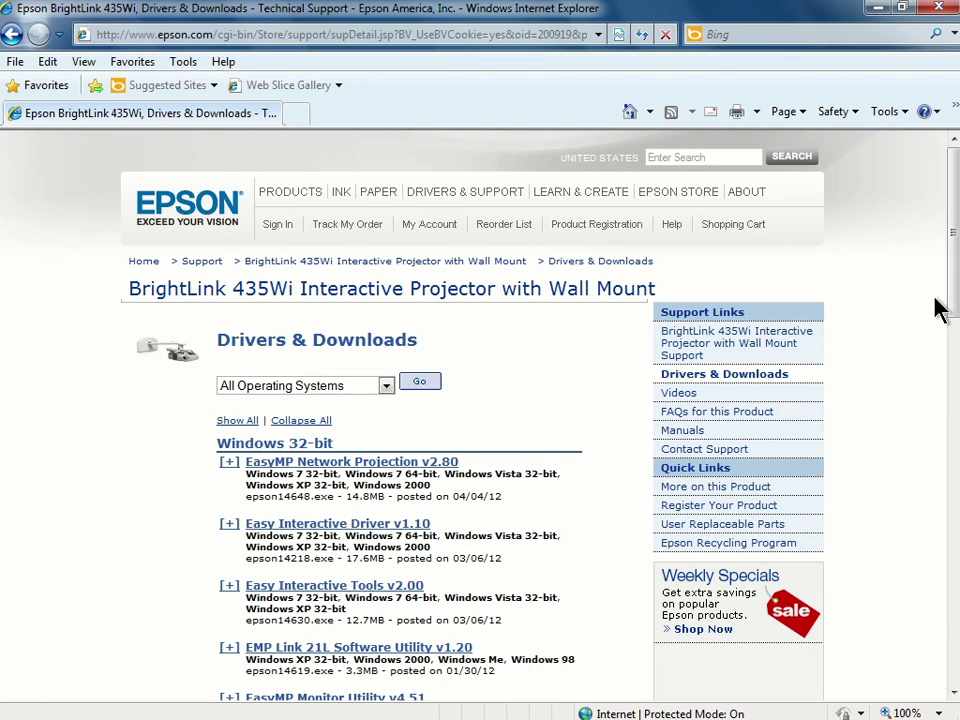
{"action": "left_click_drag", "start_coordinate": [949, 306], "coordinate": [944, 393]}
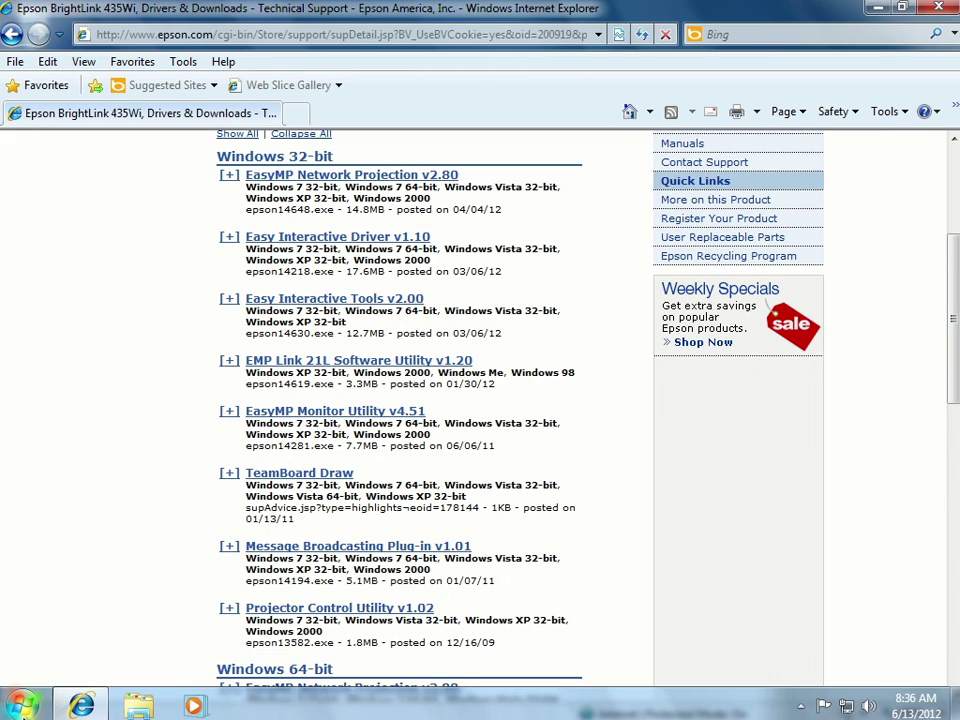
{"action": "left_click", "coordinate": [24, 706]}
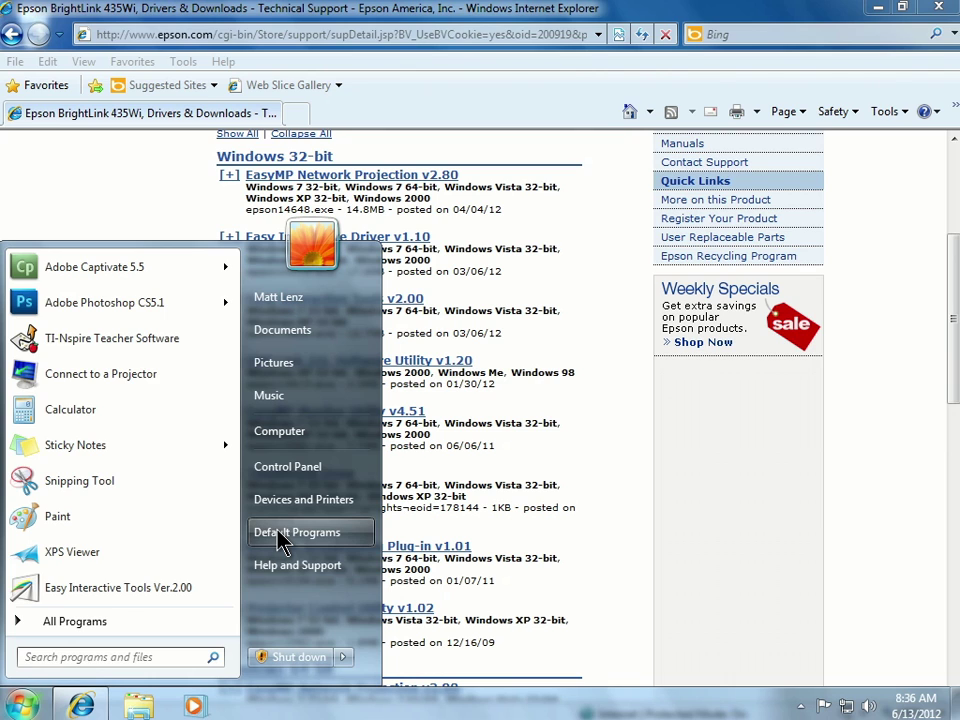
{"action": "left_click", "coordinate": [308, 469]}
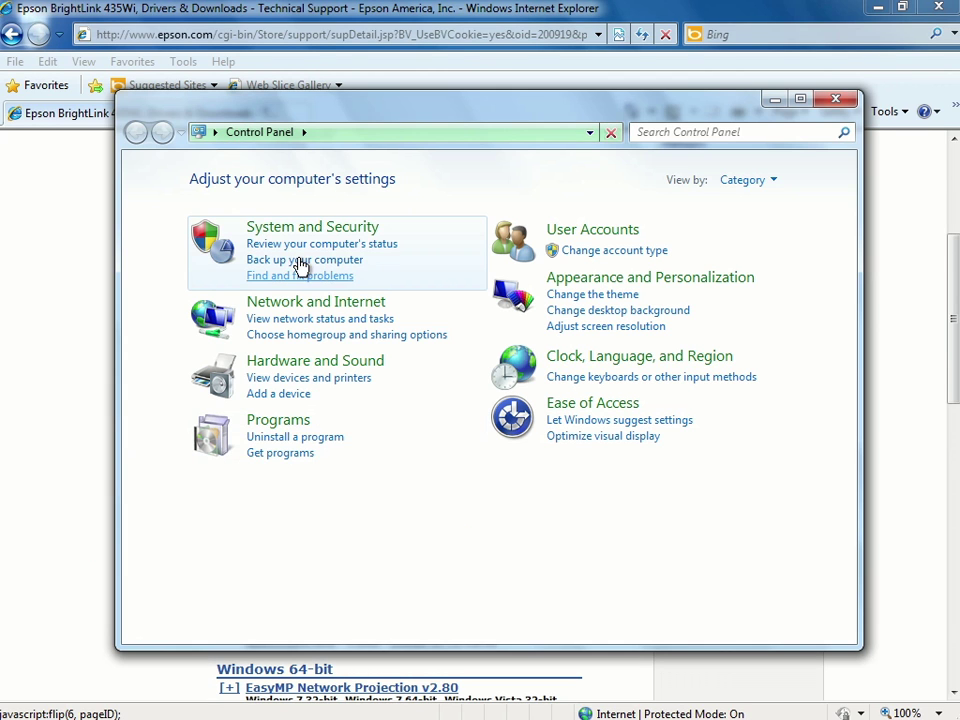
{"action": "left_click", "coordinate": [299, 230]}
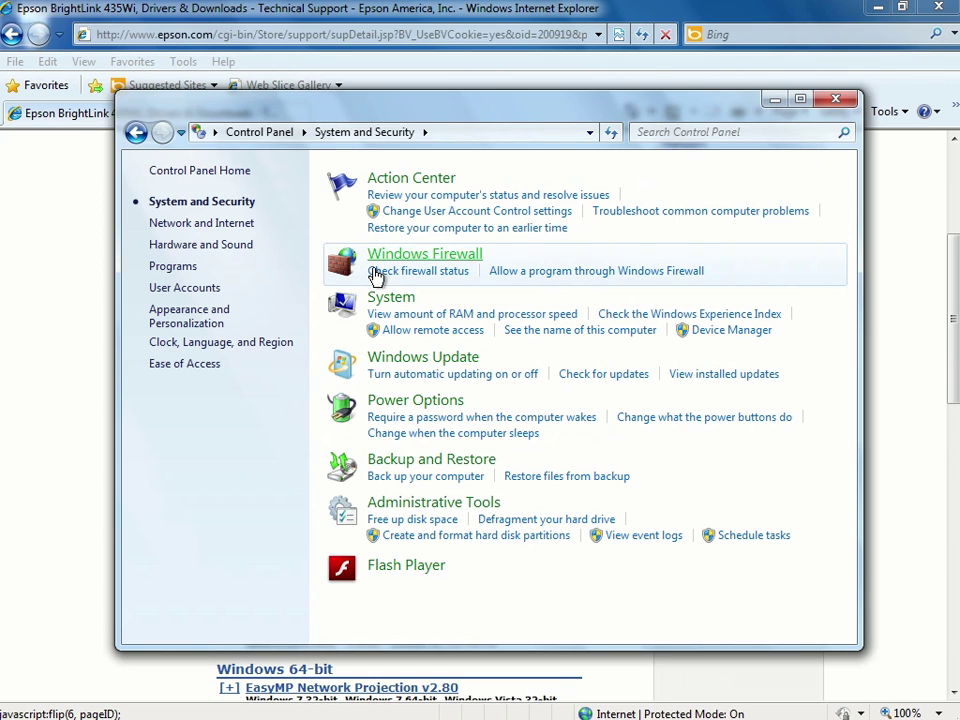
{"action": "left_click", "coordinate": [390, 300]}
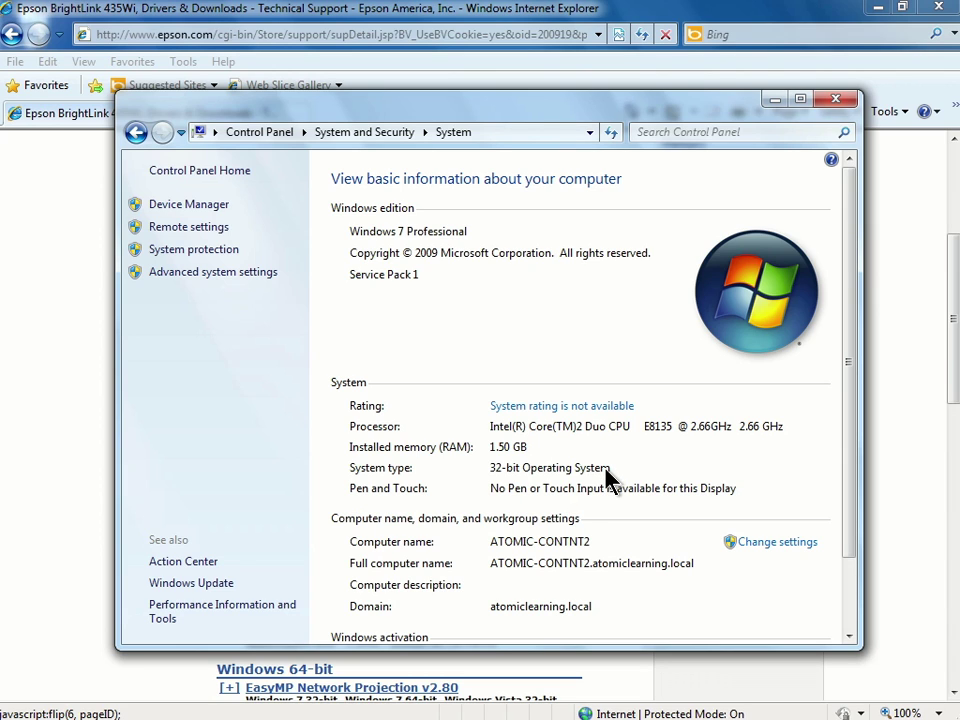
{"action": "left_click", "coordinate": [837, 104]}
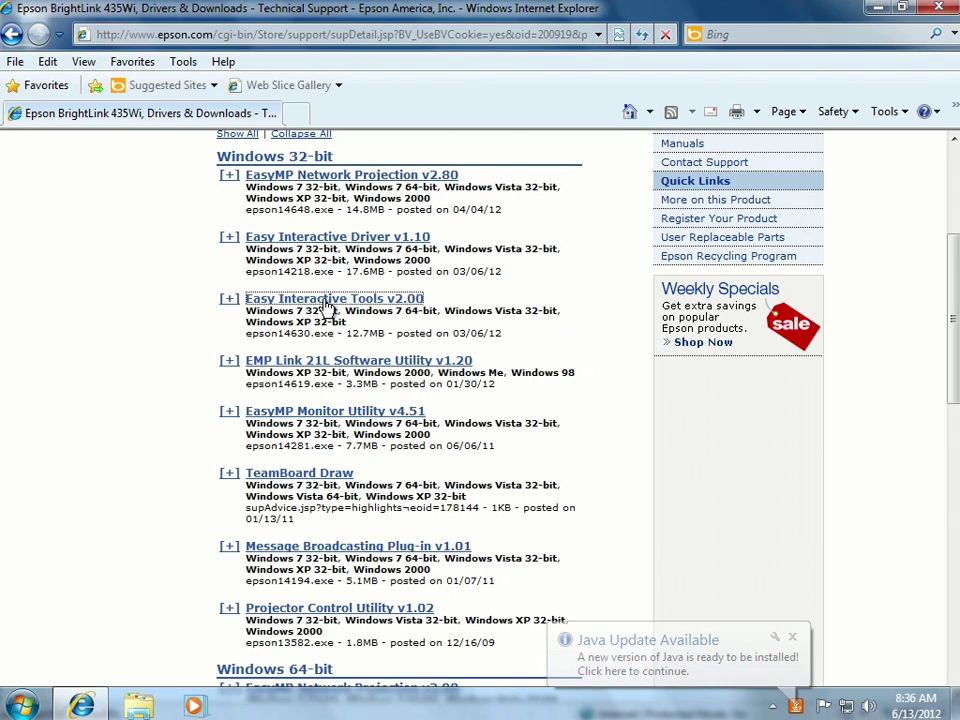
- Expand the Easy Interactive Tools v2.00 entry and choose its Download Now link
{"action": "left_click", "coordinate": [327, 302]}
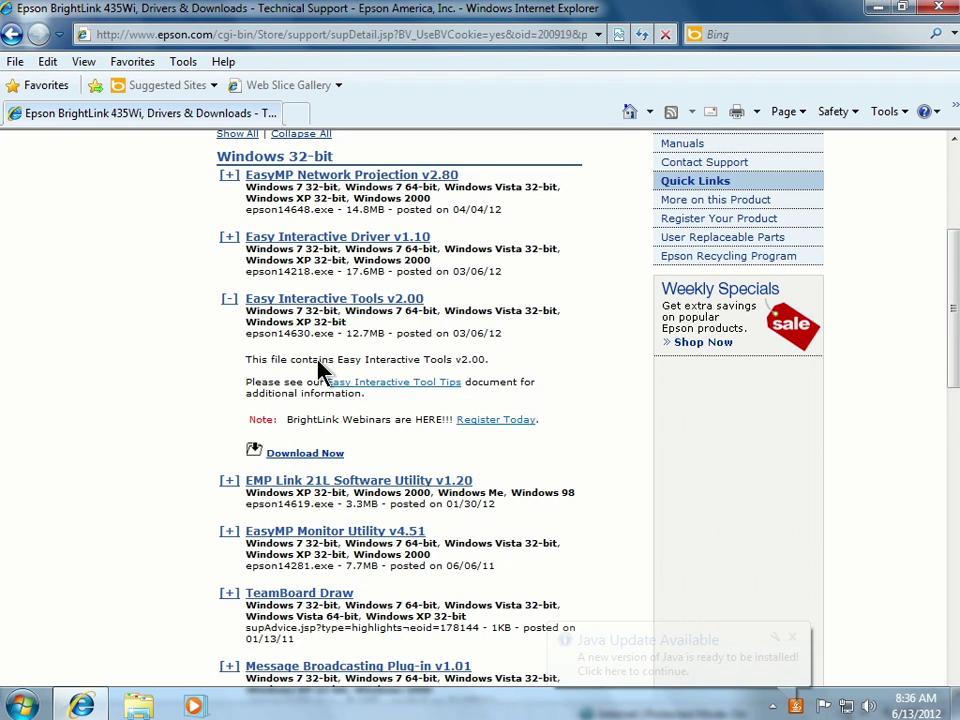
{"action": "left_click", "coordinate": [305, 456]}
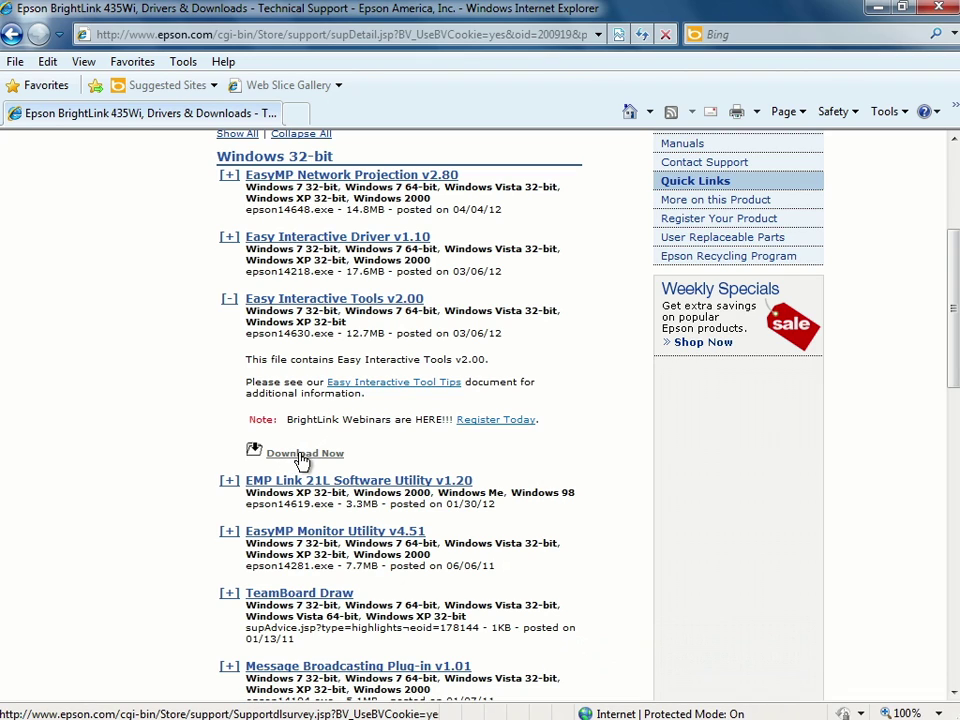
{"action": "left_click", "coordinate": [307, 458]}
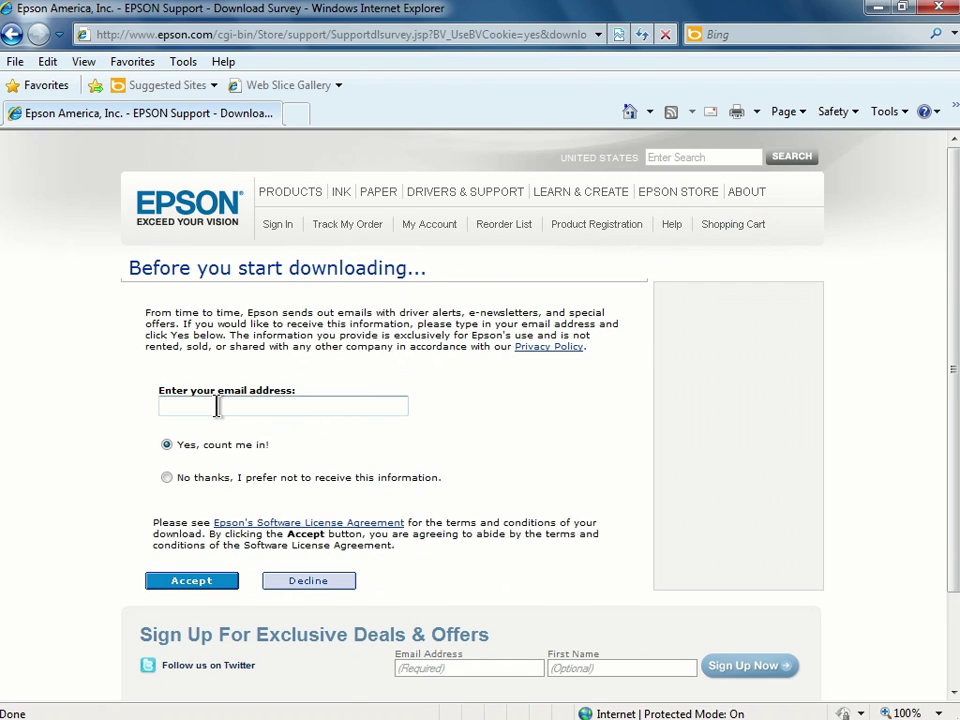
- Enter your e-mail address, accept the terms to download epson14630.exe, and minimize the browser
{"action": "left_click", "coordinate": [217, 406]}
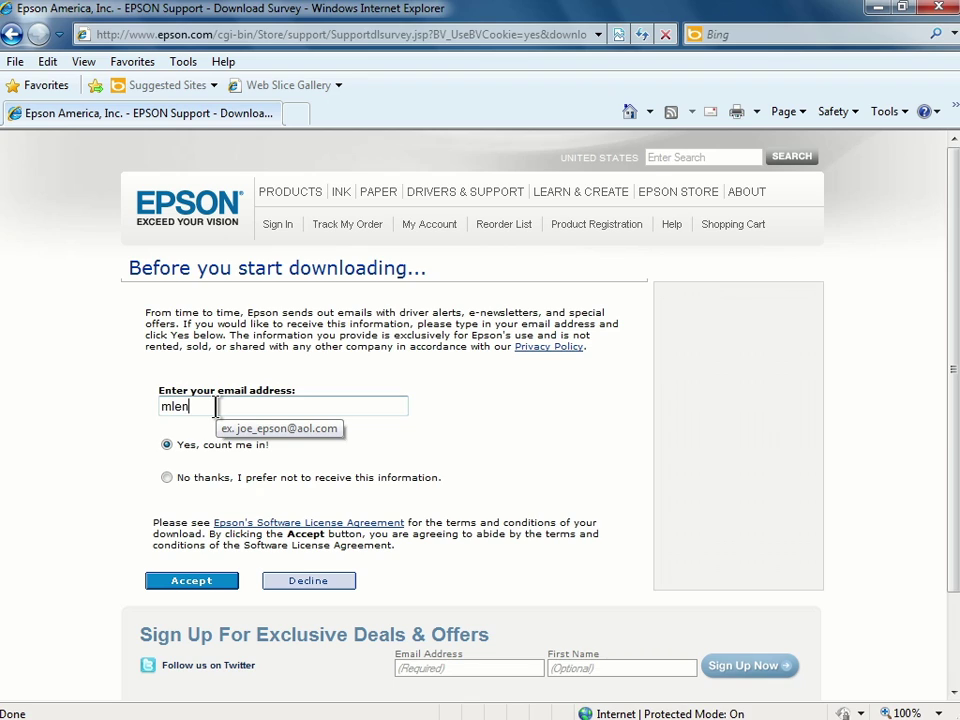
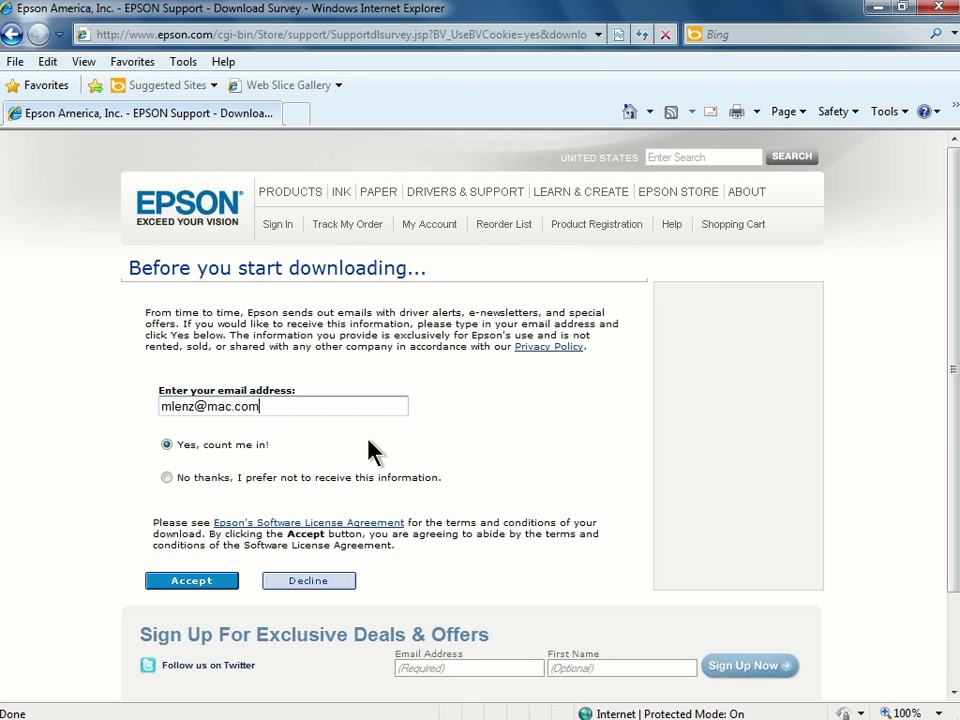
{"action": "left_click", "coordinate": [191, 582]}
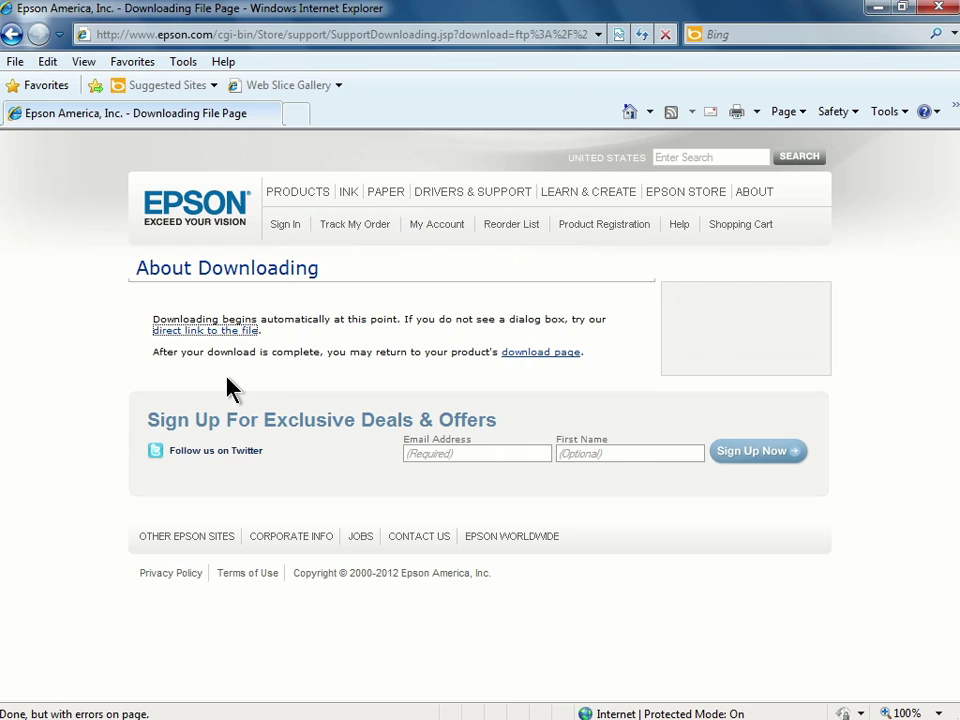
{"action": "left_click", "coordinate": [874, 10]}
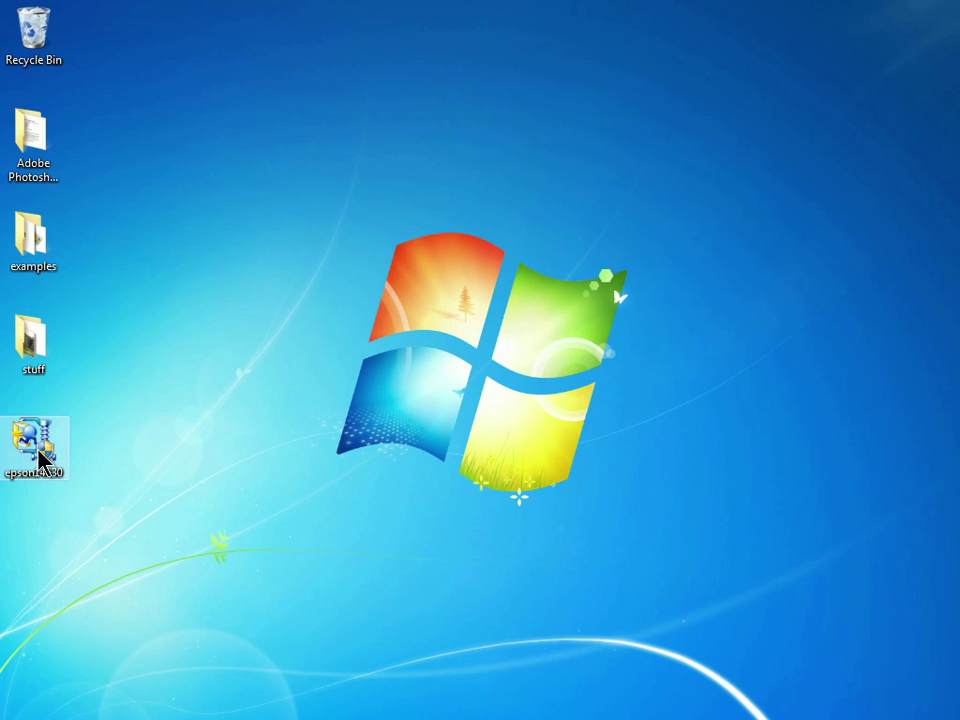
- Run the downloaded epson14630 installer and continue with English as the setup language
{"action": "double_click", "coordinate": [38, 452]}
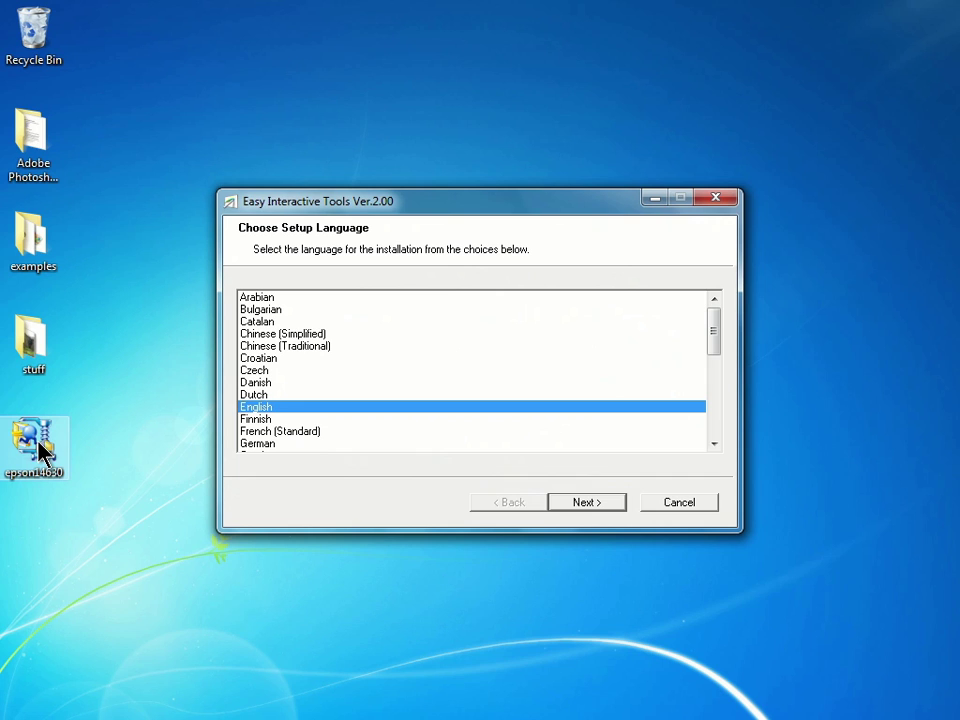
{"action": "left_click", "coordinate": [585, 504]}
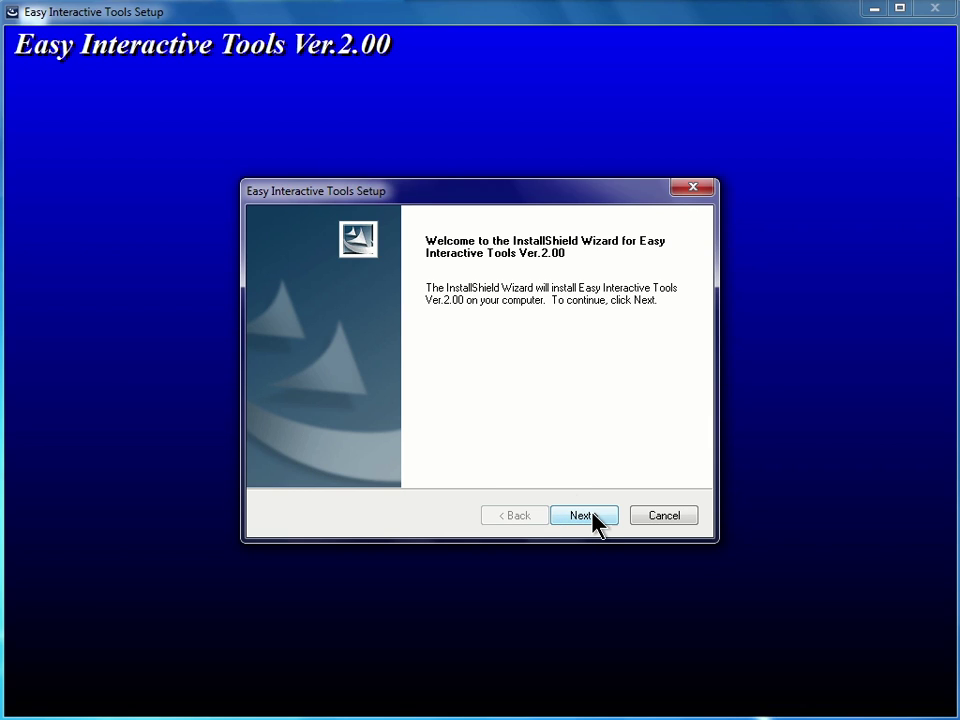
- Accept the licence agreement and install, keeping the startup and desktop shortcut options ticked
{"action": "left_click", "coordinate": [594, 516]}
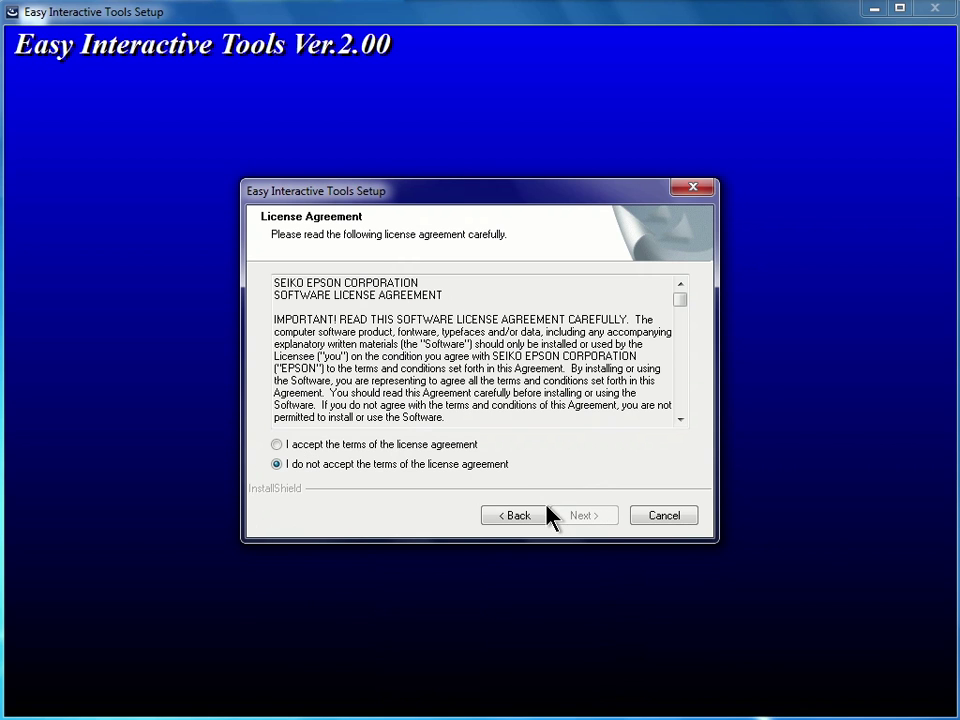
{"action": "left_click", "coordinate": [278, 448]}
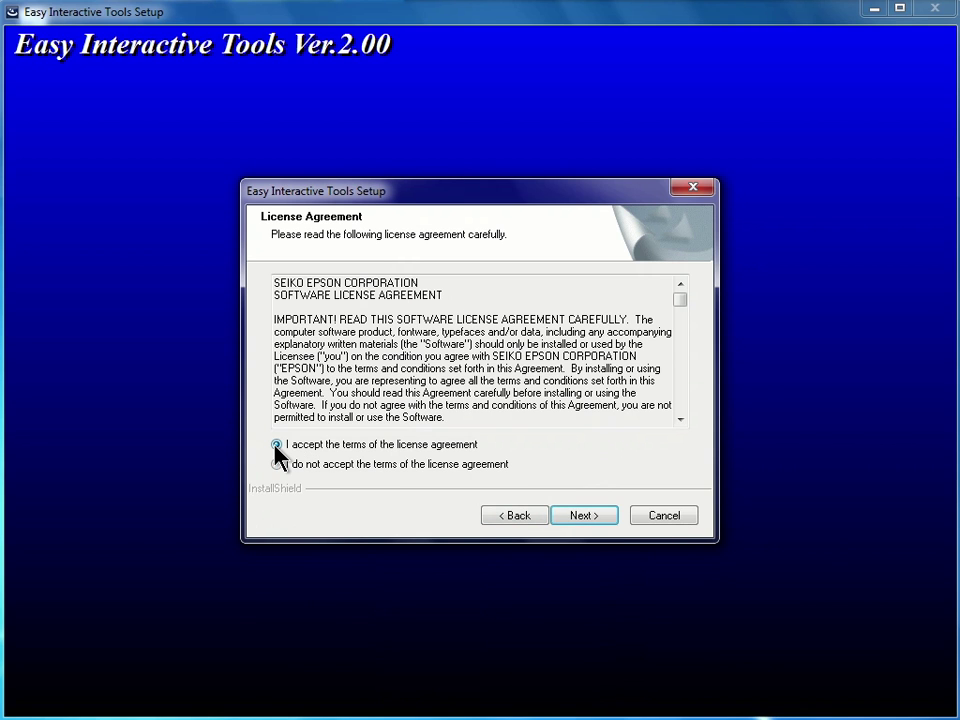
{"action": "left_click", "coordinate": [604, 525]}
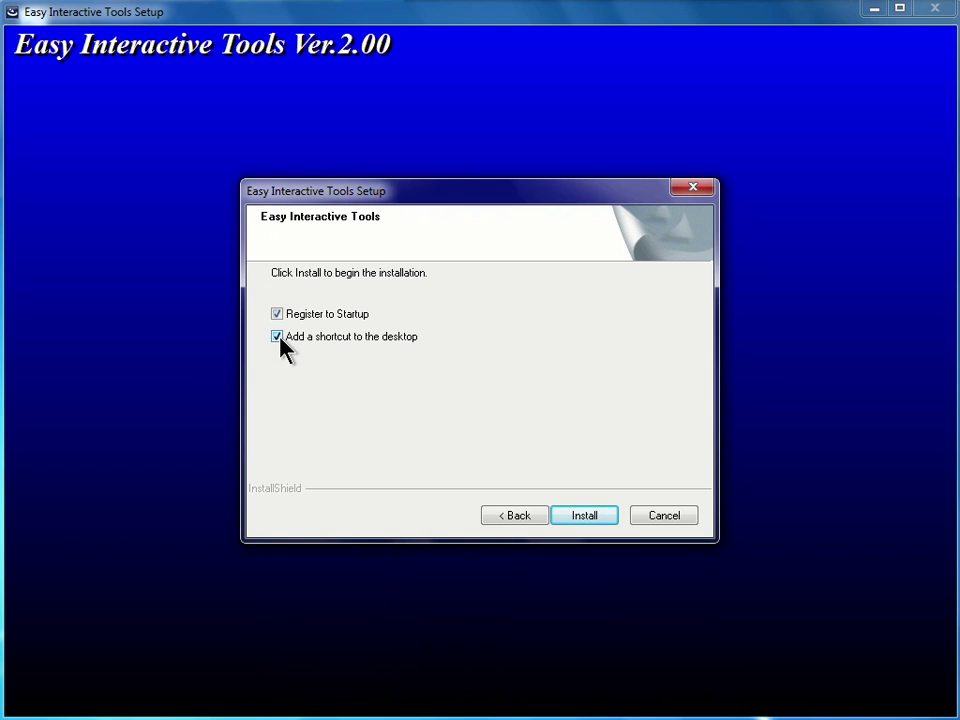
{"action": "left_click", "coordinate": [588, 517]}
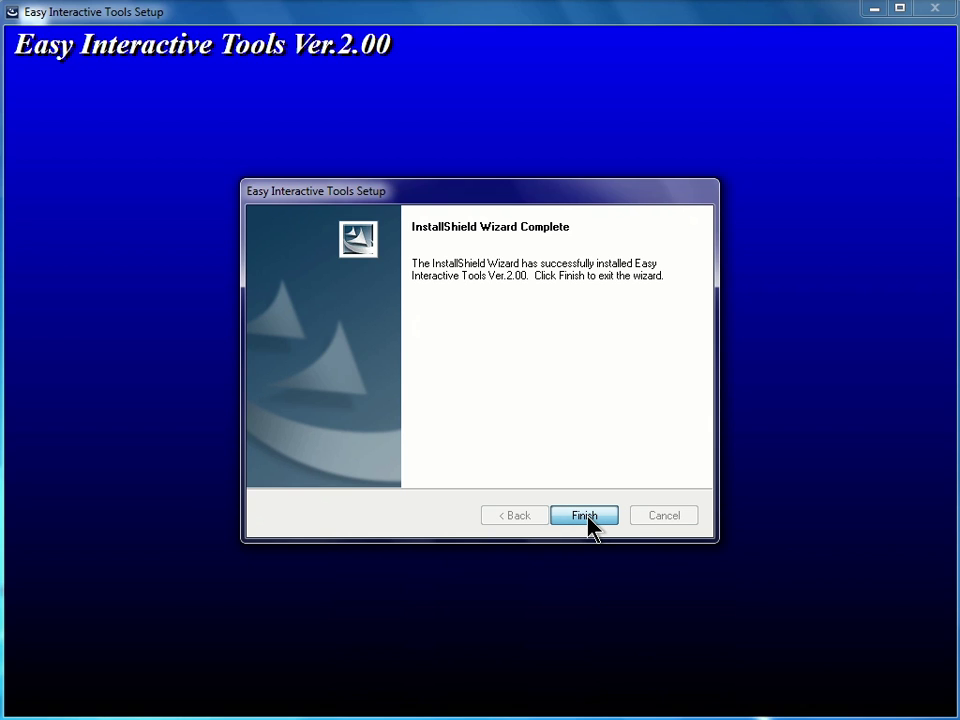
- Finish the InstallShield Wizard to close Easy Interactive Tools Setup
{"action": "left_click", "coordinate": [587, 518]}
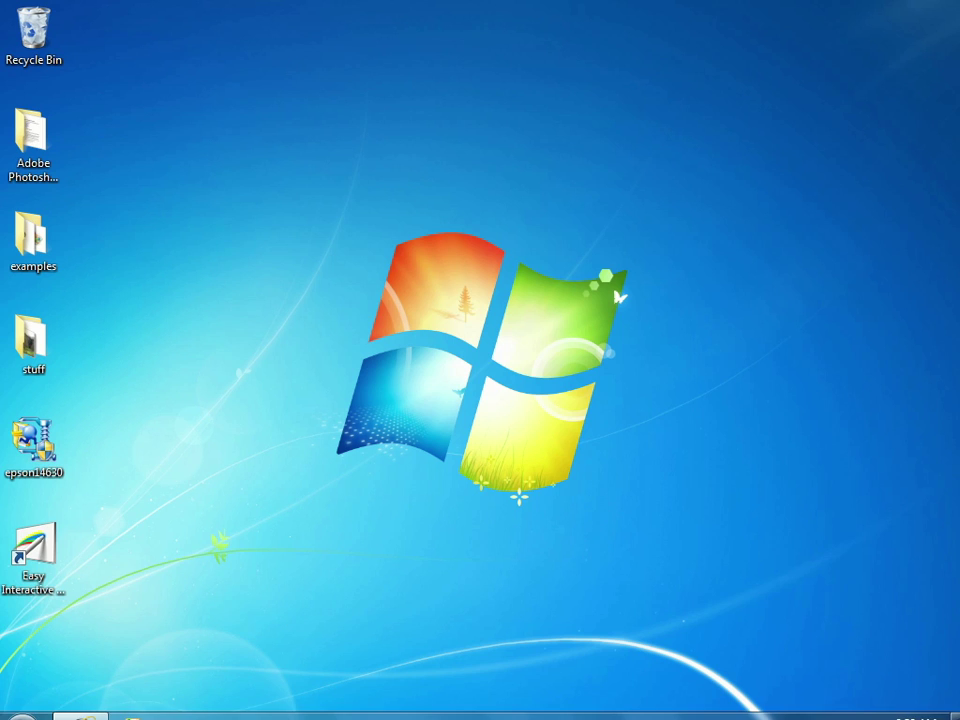
- Show the Start menu's All Programs list to locate the EPSON Projector folder
{"action": "left_click", "coordinate": [22, 706]}
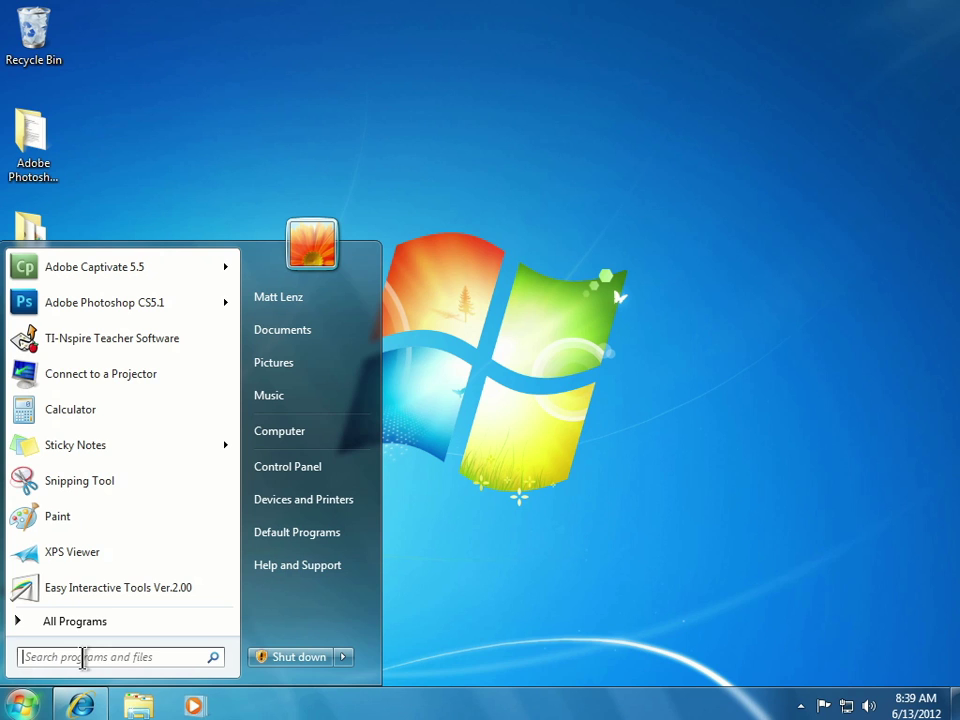
{"action": "left_click", "coordinate": [111, 624]}
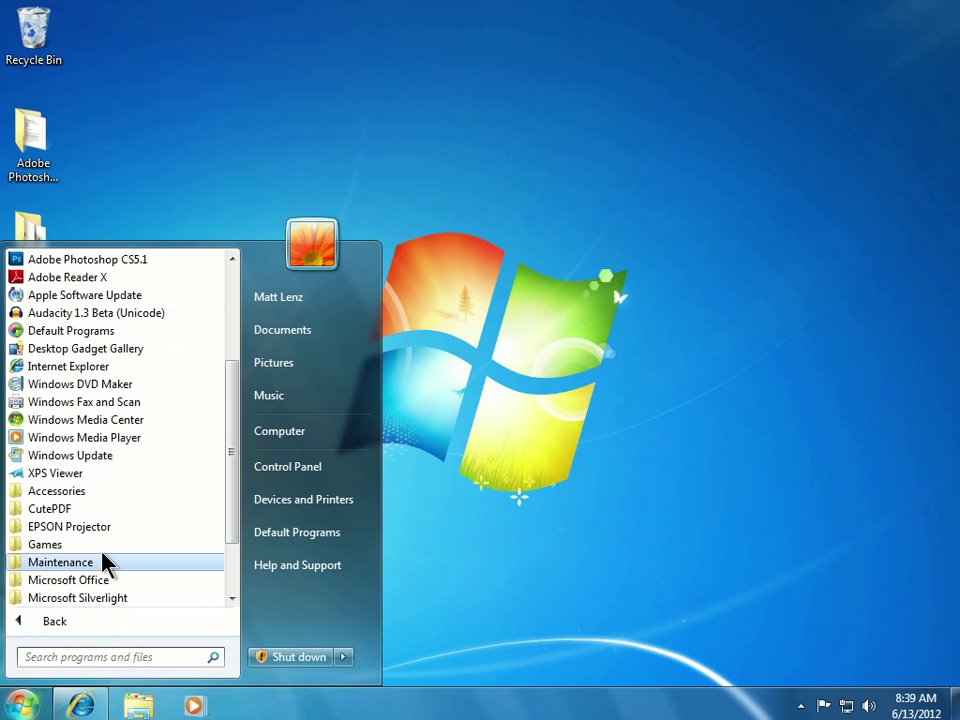